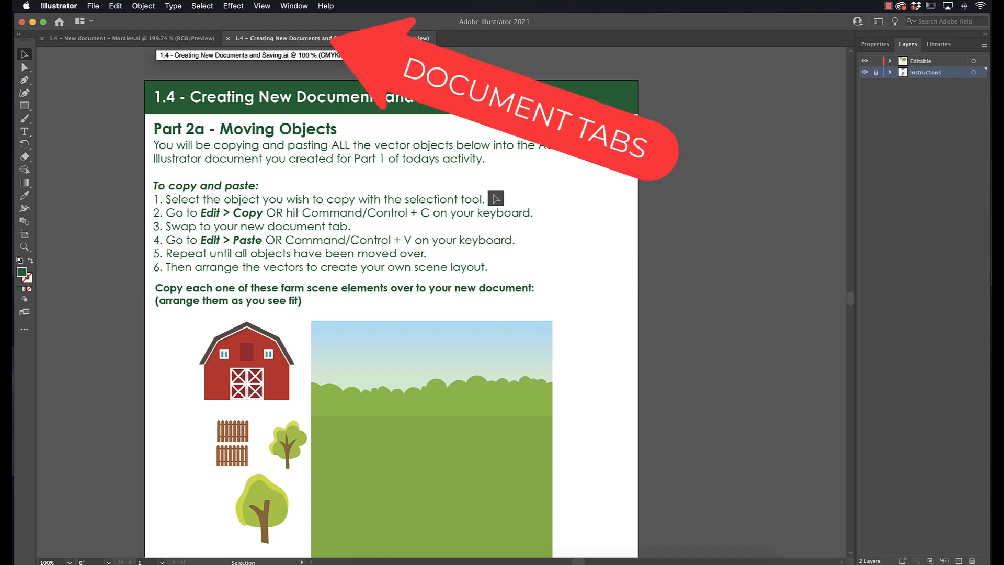
pyautogui.click(108, 42)
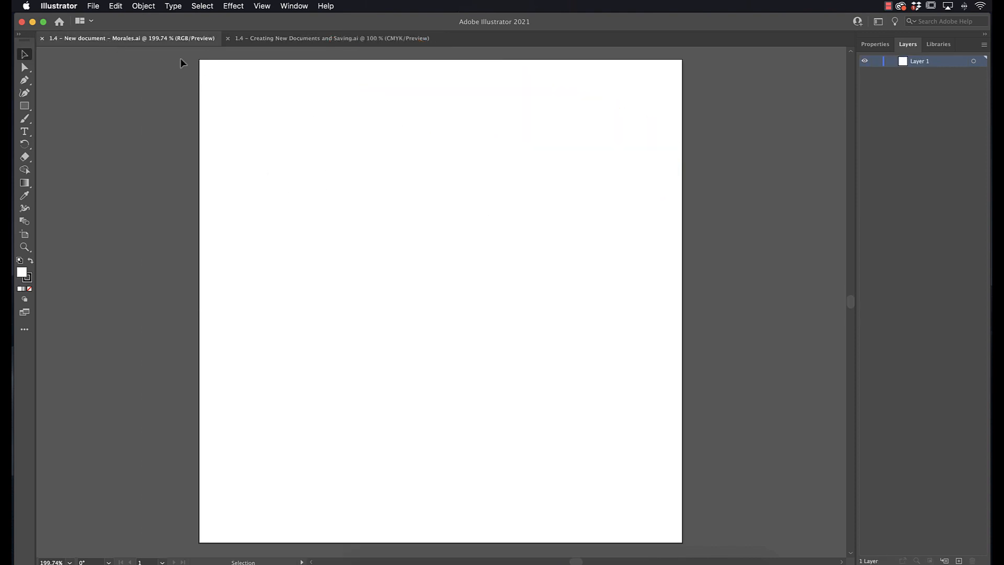
pyautogui.click(285, 40)
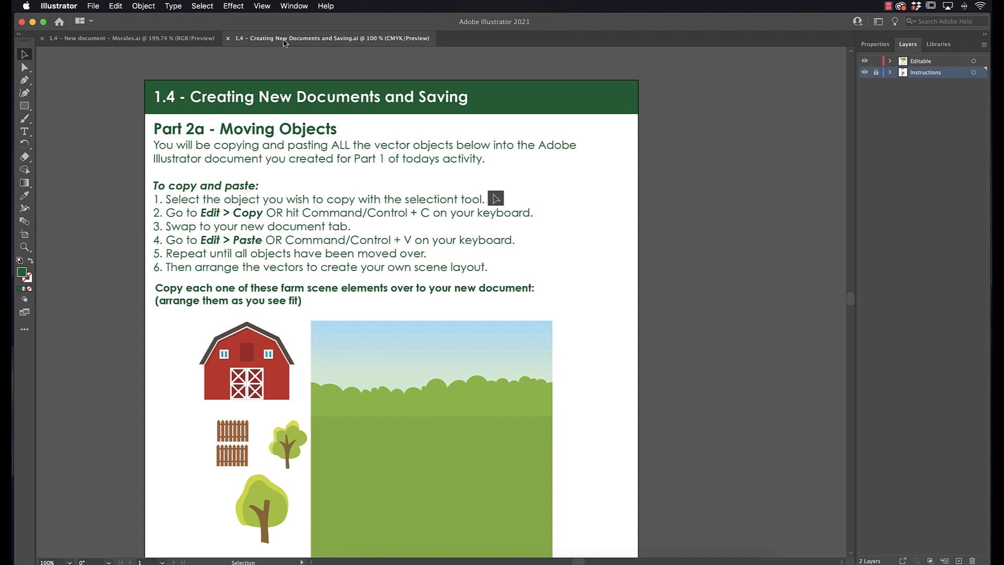
# Step: Copy the farm background scene from the instructions document with the Selection tool
pyautogui.click(25, 54)
pyautogui.click(488, 387)
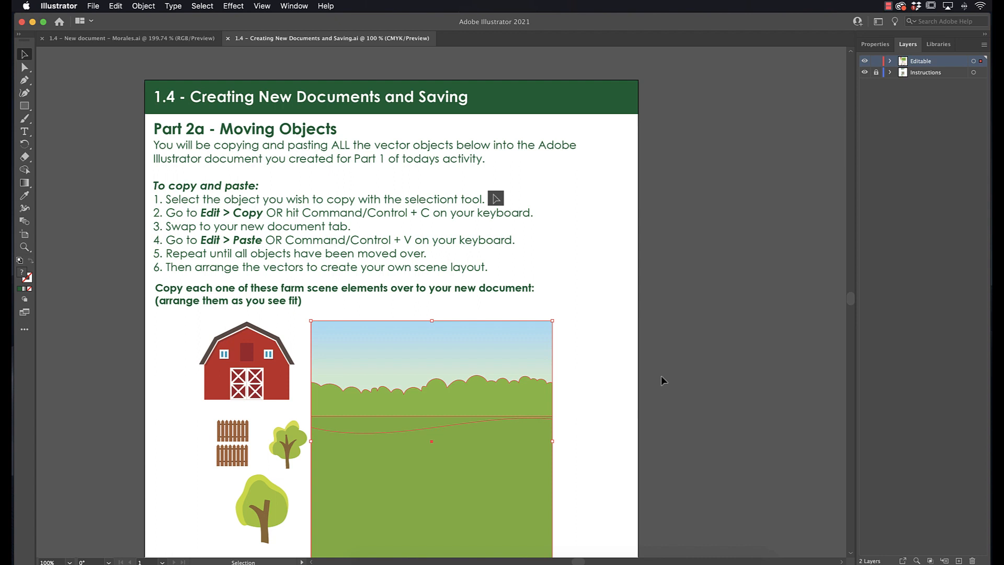
pyautogui.click(116, 6)
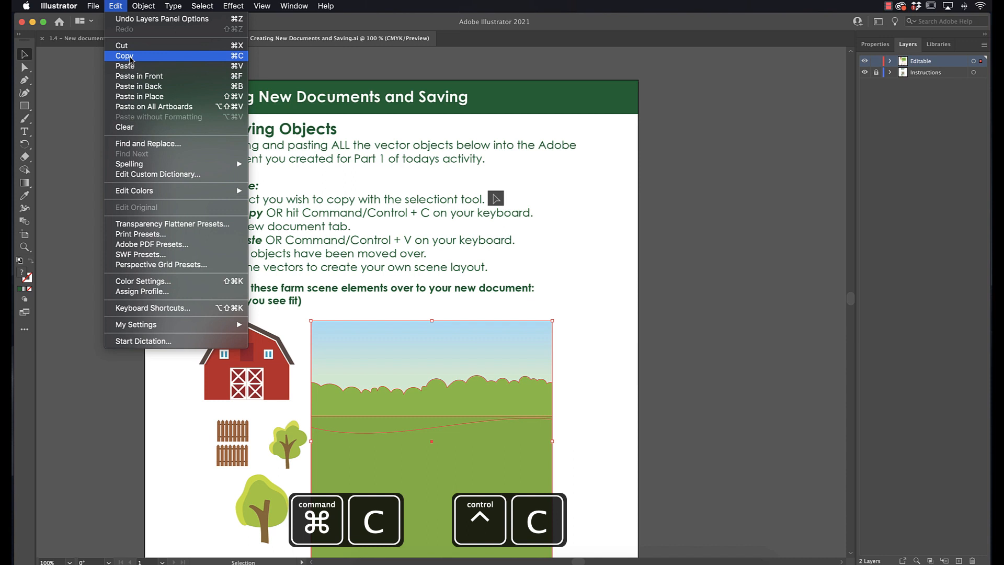
pyautogui.click(143, 59)
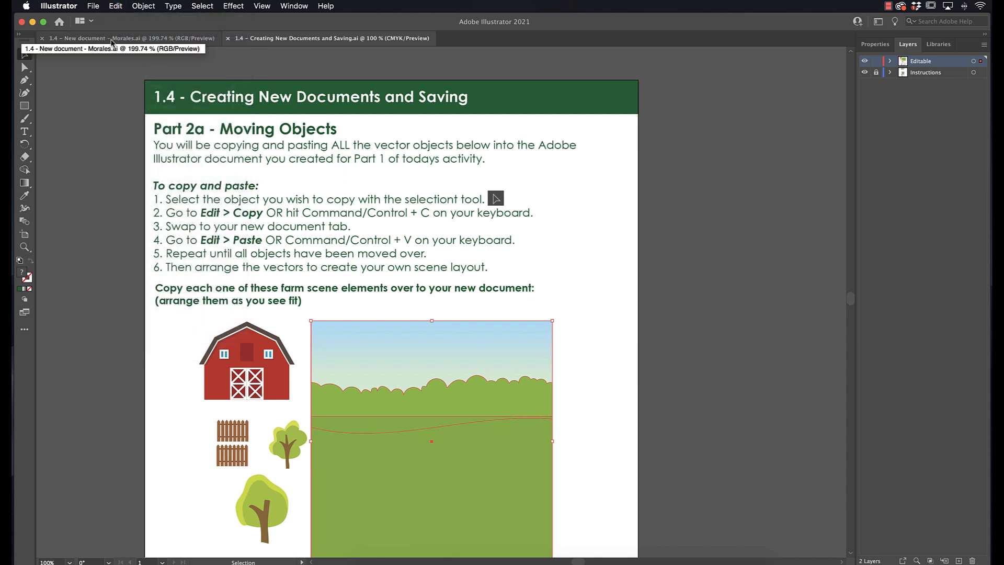
# Step: Paste the background scene into the new document and deselect it
pyautogui.click(142, 40)
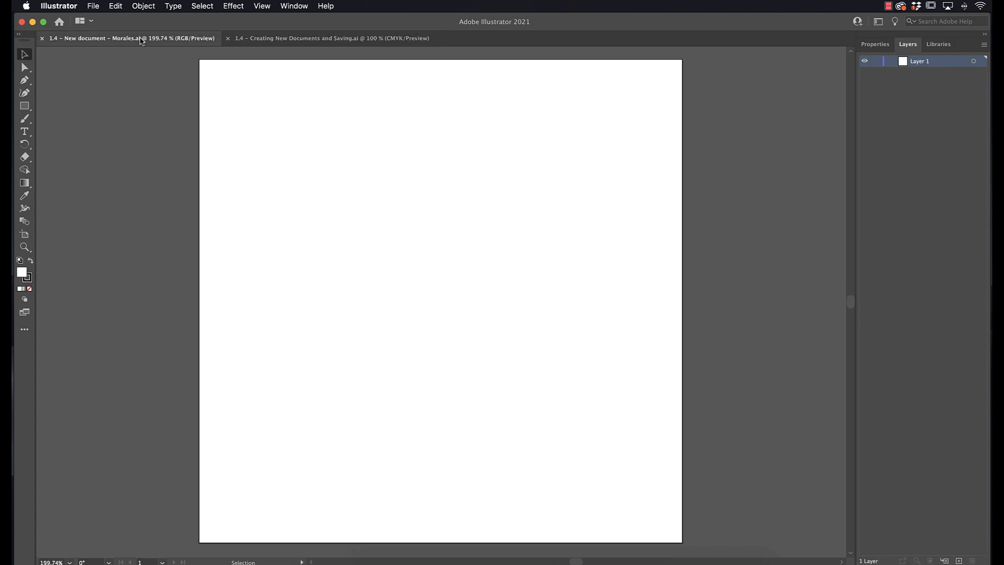
pyautogui.click(116, 7)
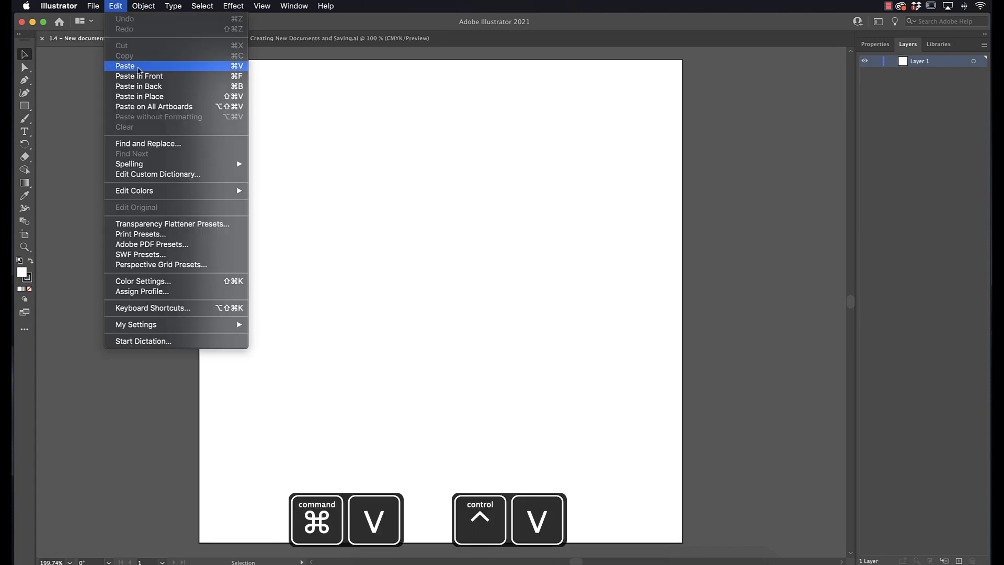
pyautogui.click(139, 69)
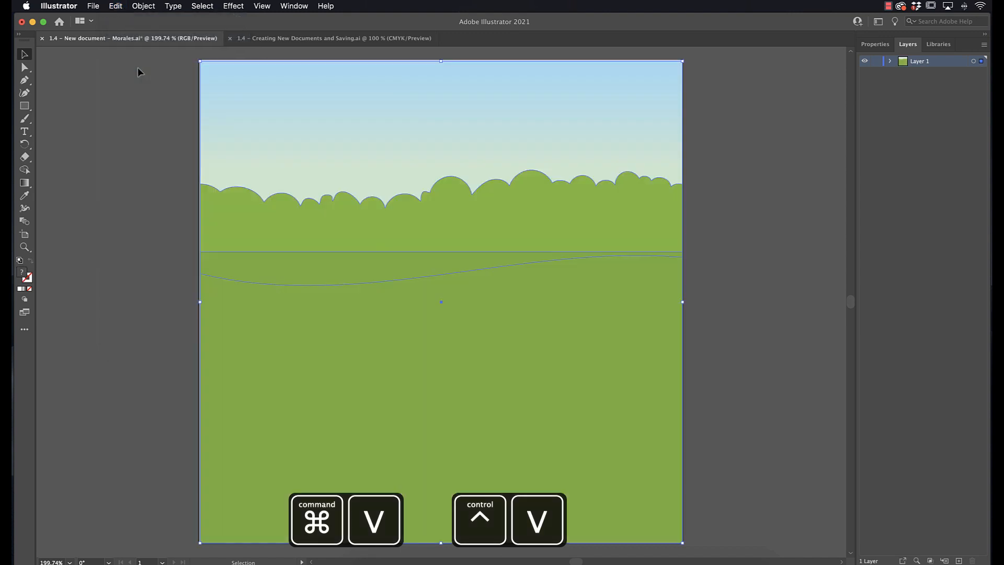
pyautogui.click(582, 183)
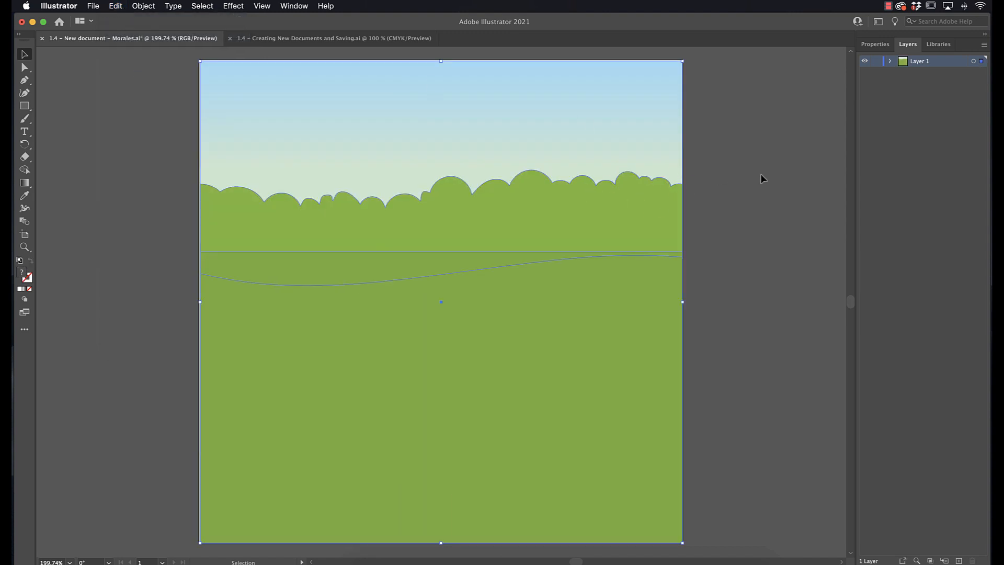
# Step: Copy the brown horse from the farm animals grid in the instructions document
pyautogui.click(272, 38)
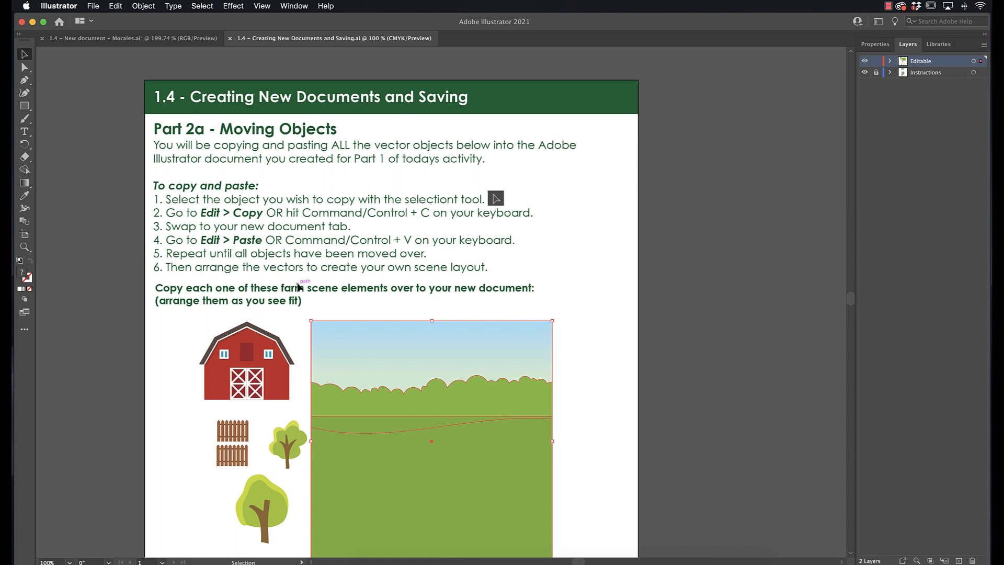
pyautogui.scroll(-3, 299, 286)
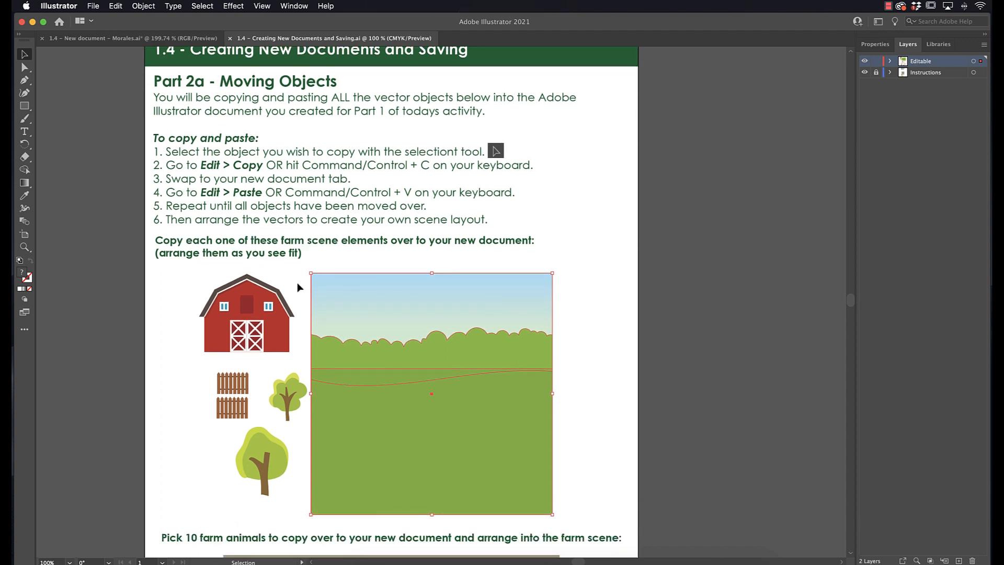
pyautogui.scroll(-8, 329, 357)
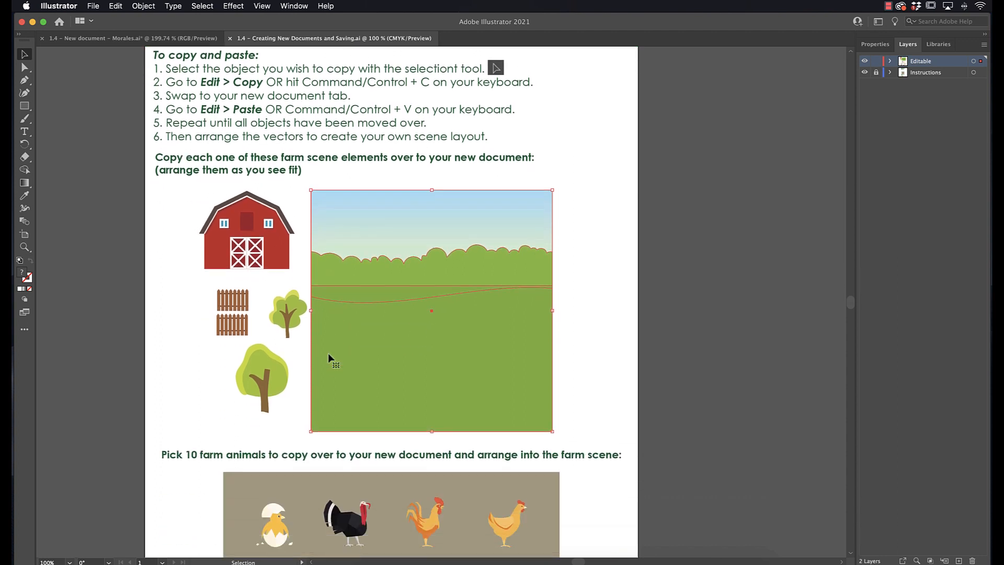
pyautogui.scroll(-15, 328, 355)
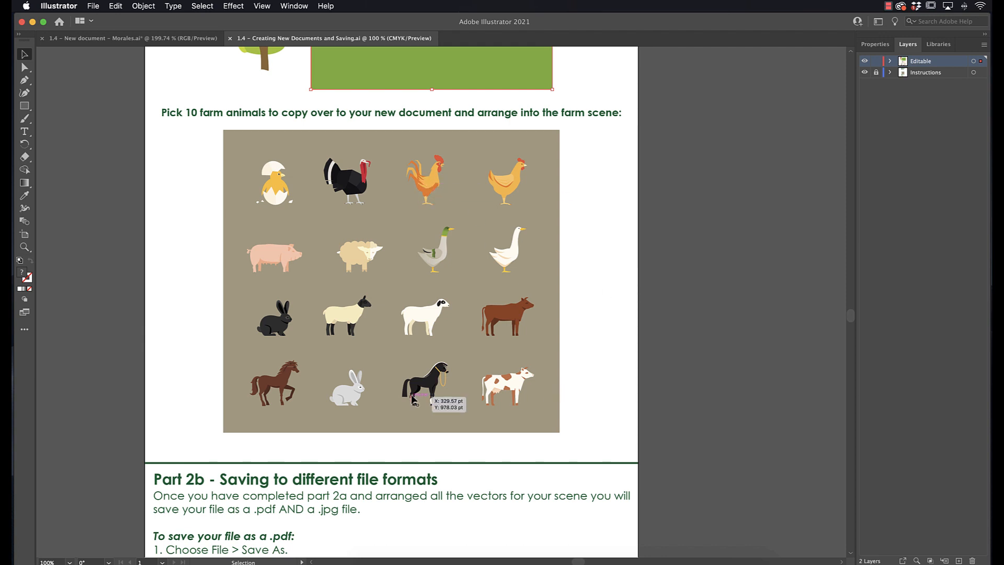
pyautogui.click(276, 393)
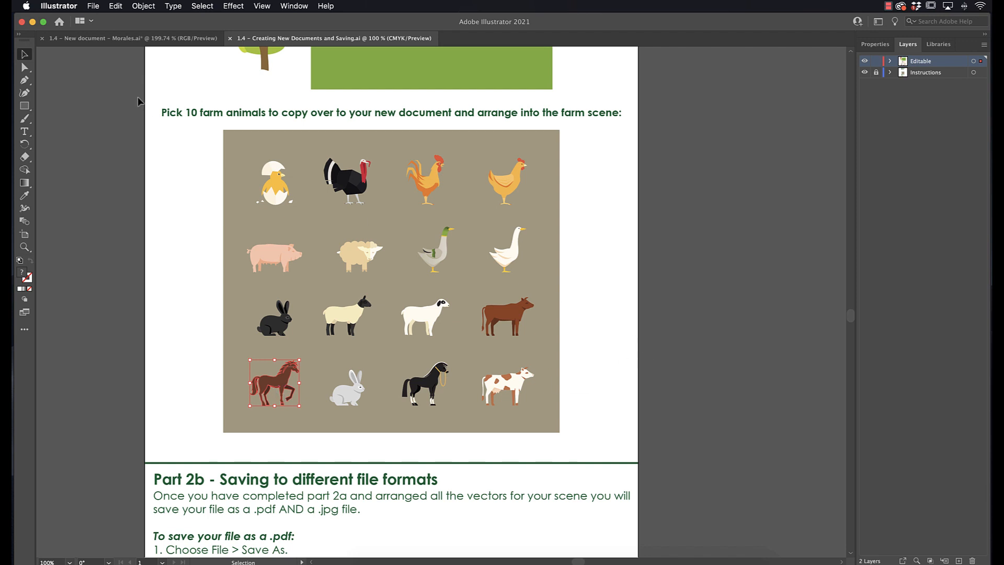
pyautogui.press('super+c')
pyautogui.press('super+c')
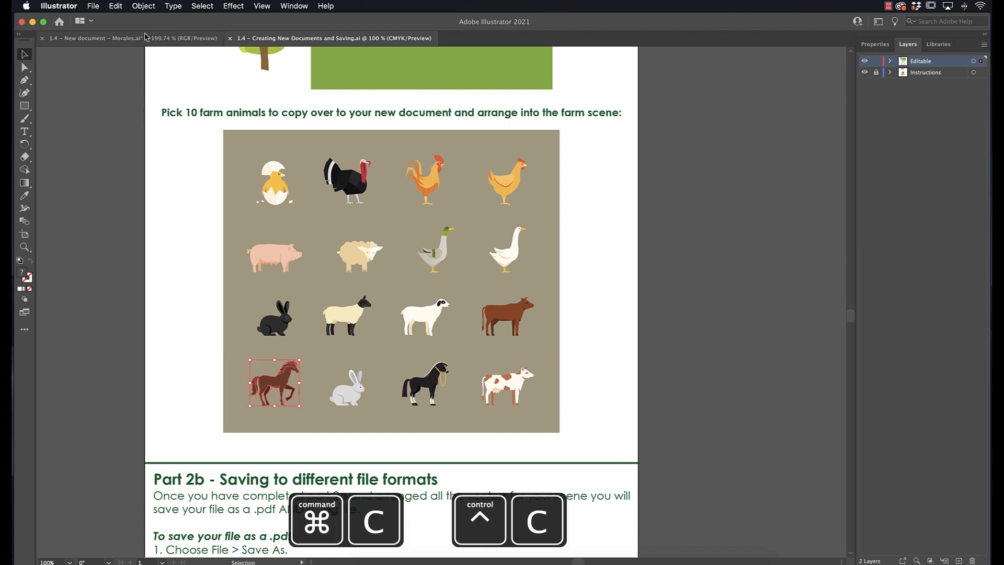
# Step: Paste the horse into the new document and move it to the left side of the field
pyautogui.click(146, 37)
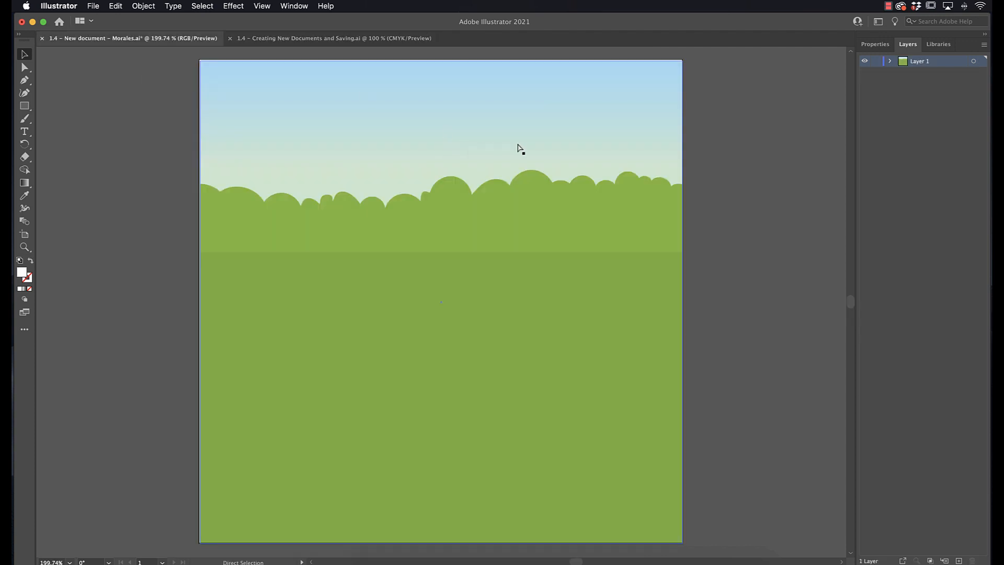
pyautogui.press('super+v')
pyautogui.click(505, 376)
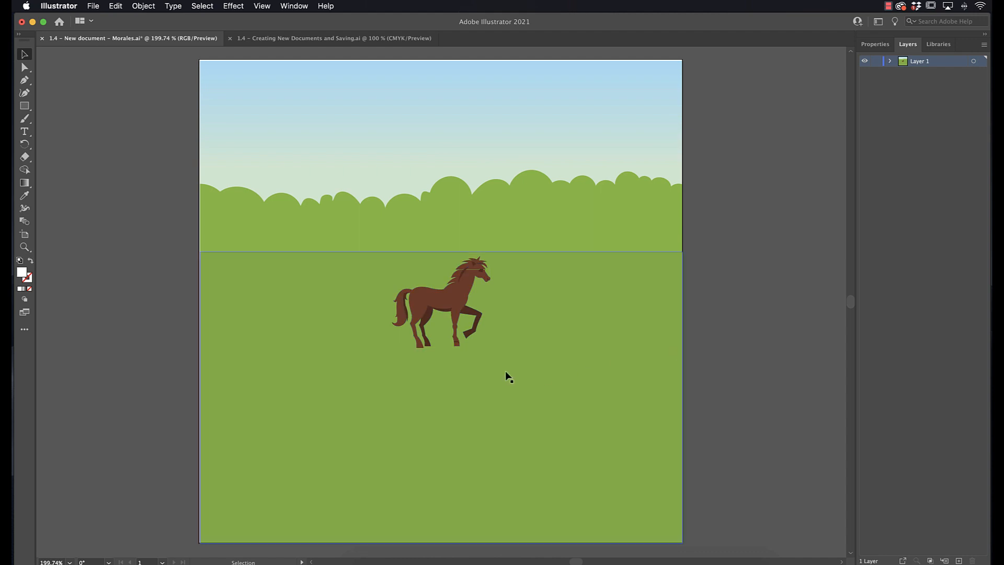
pyautogui.doubleClick(460, 318)
pyautogui.doubleClick(770, 315)
pyautogui.moveTo(465, 290); pyautogui.dragTo(293, 320)
pyautogui.click(750, 353)
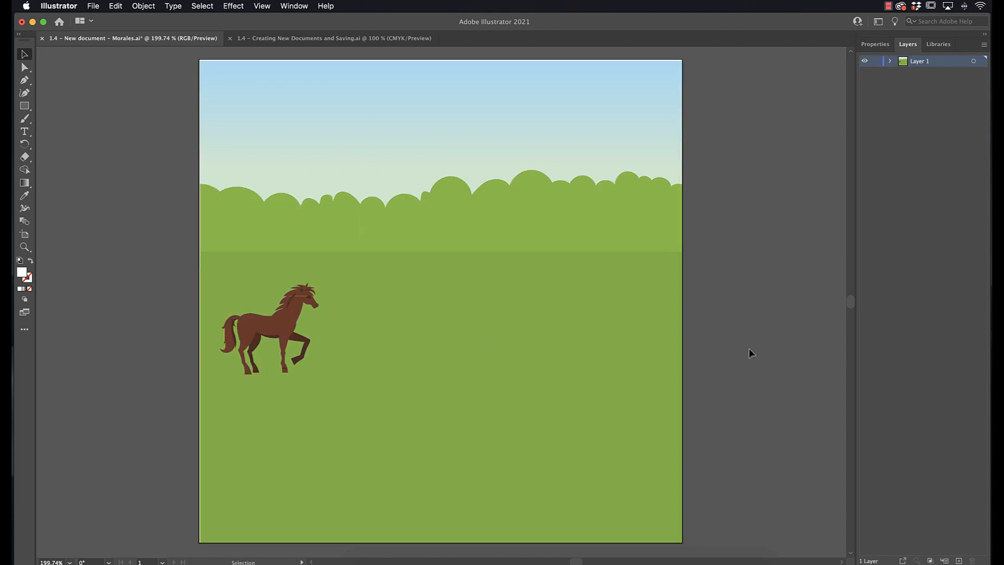
# Step: Read the saving instructions further down the instructions document
pyautogui.click(325, 38)
pyautogui.scroll(-5, 419, 234)
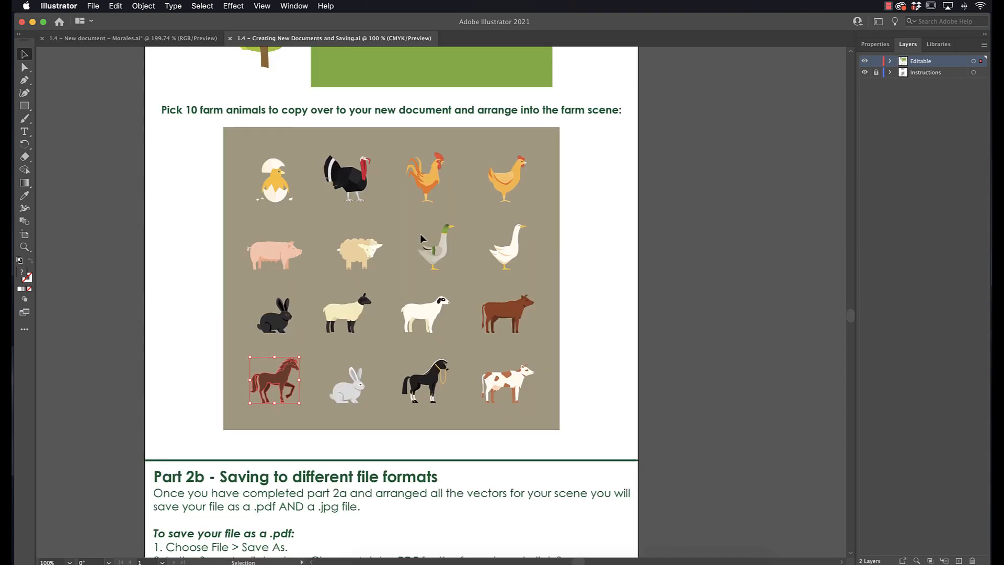
pyautogui.scroll(-10, 422, 238)
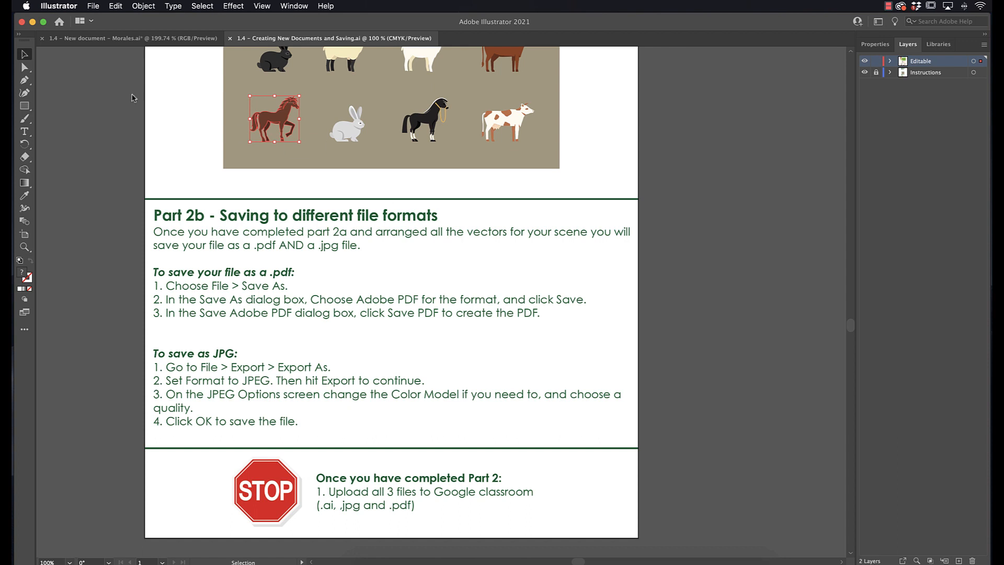
pyautogui.click(122, 39)
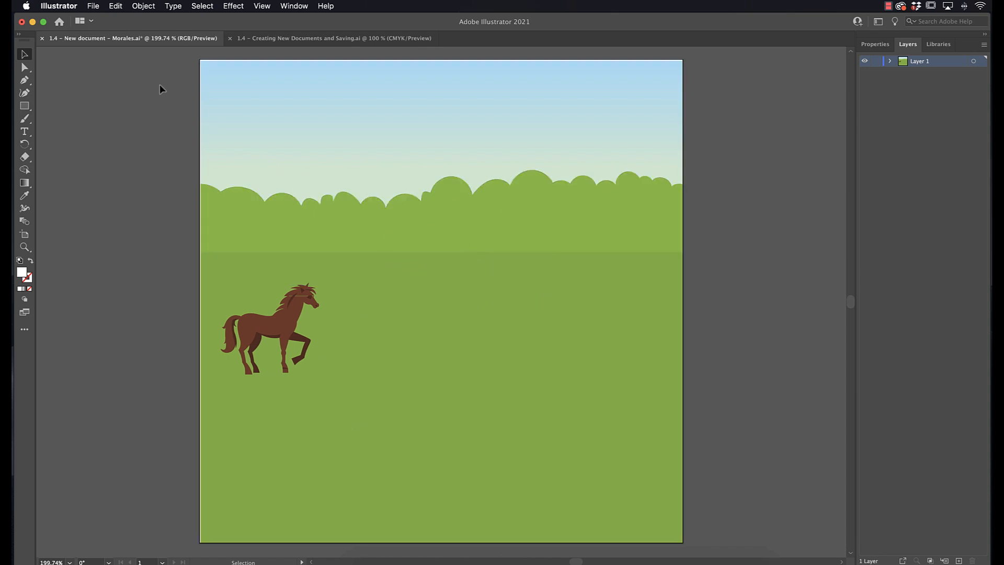
# Step: Start Save As, choosing to save on your computer and not to show that choice again
pyautogui.click(93, 5)
pyautogui.click(130, 107)
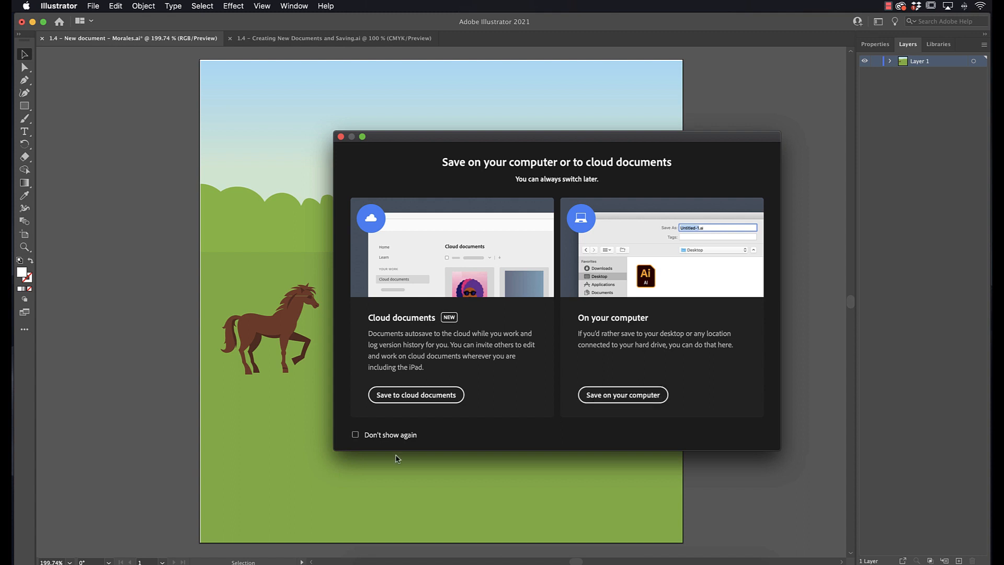
pyautogui.click(355, 435)
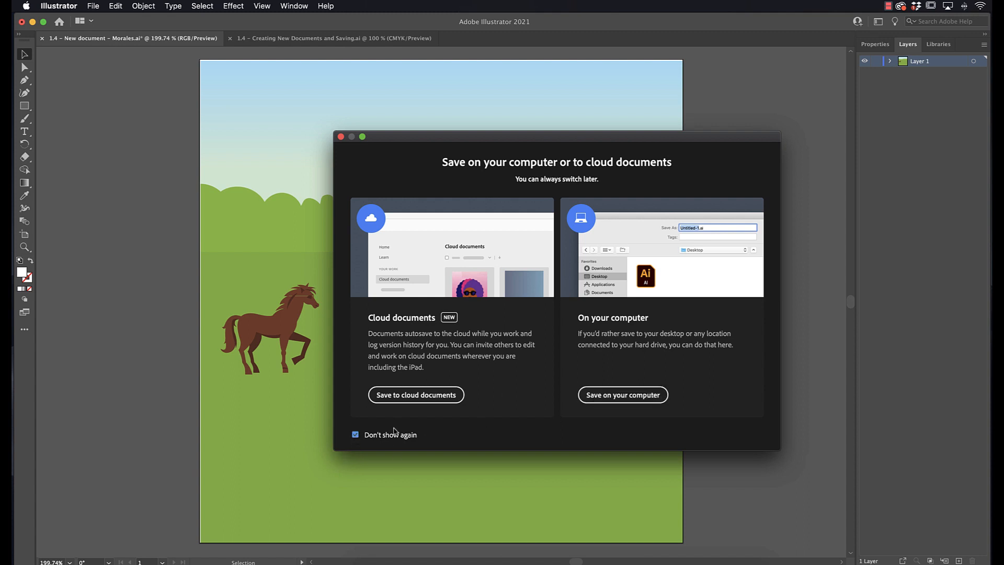
pyautogui.click(618, 395)
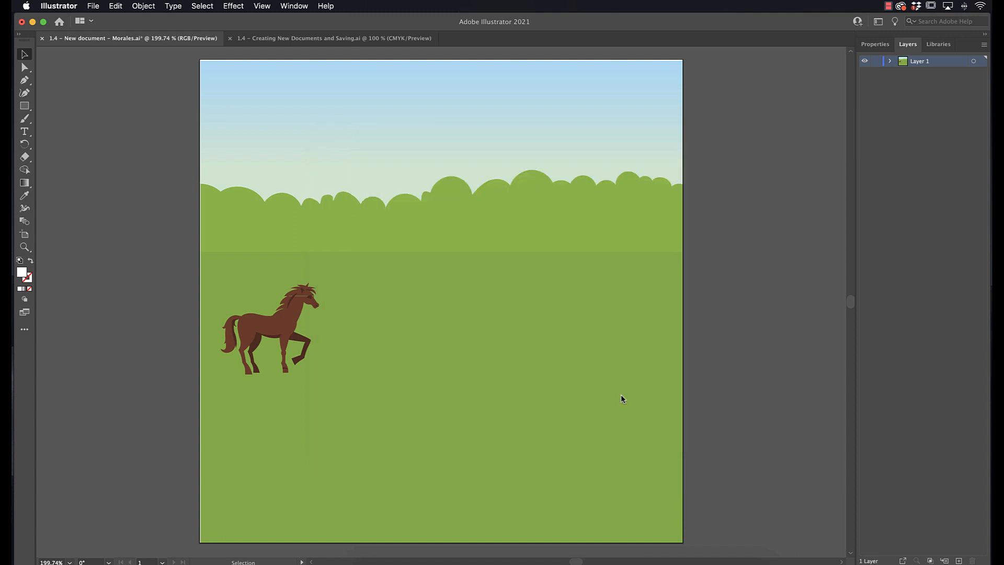
# Step: Save the document as Adobe PDF (pdf) with the default Illustrator preset
pyautogui.scroll(-5, 372, 219)
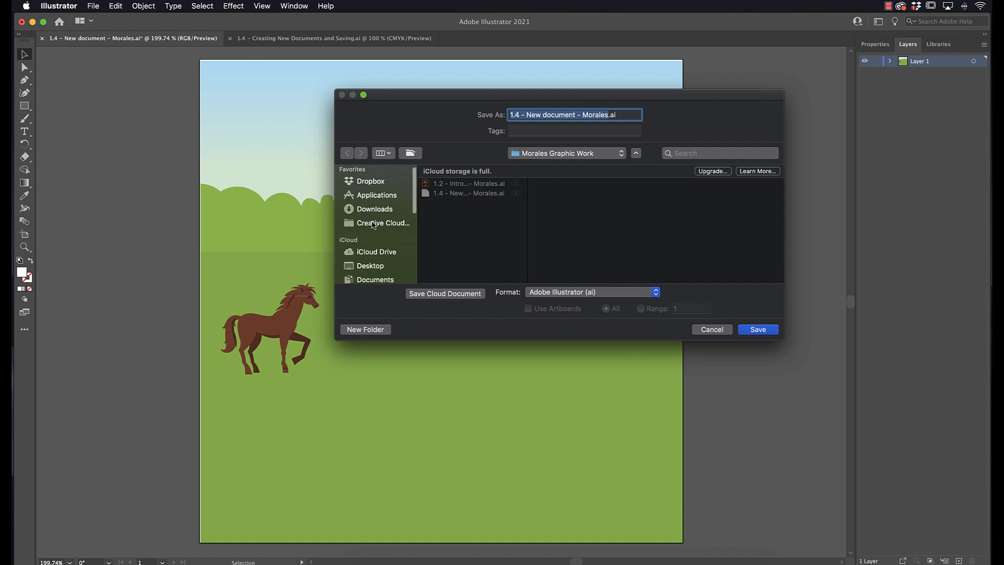
pyautogui.scroll(4, 374, 225)
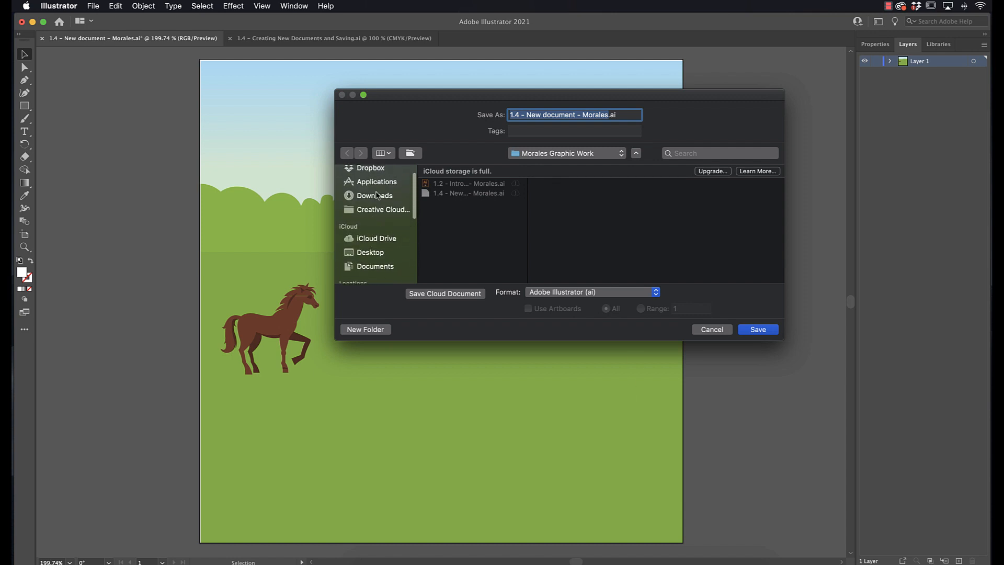
pyautogui.click(576, 154)
pyautogui.click(575, 155)
pyautogui.click(546, 293)
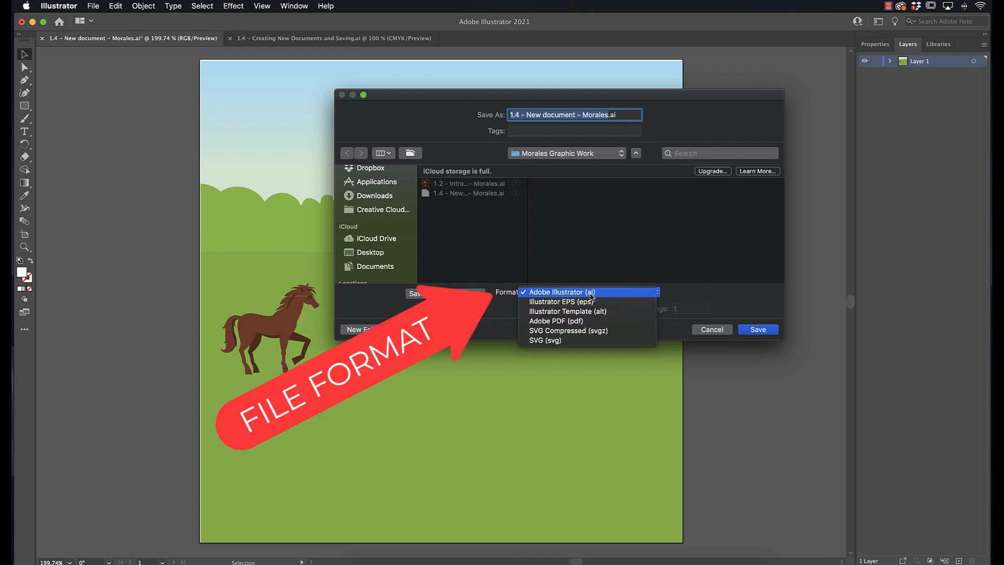
pyautogui.click(569, 321)
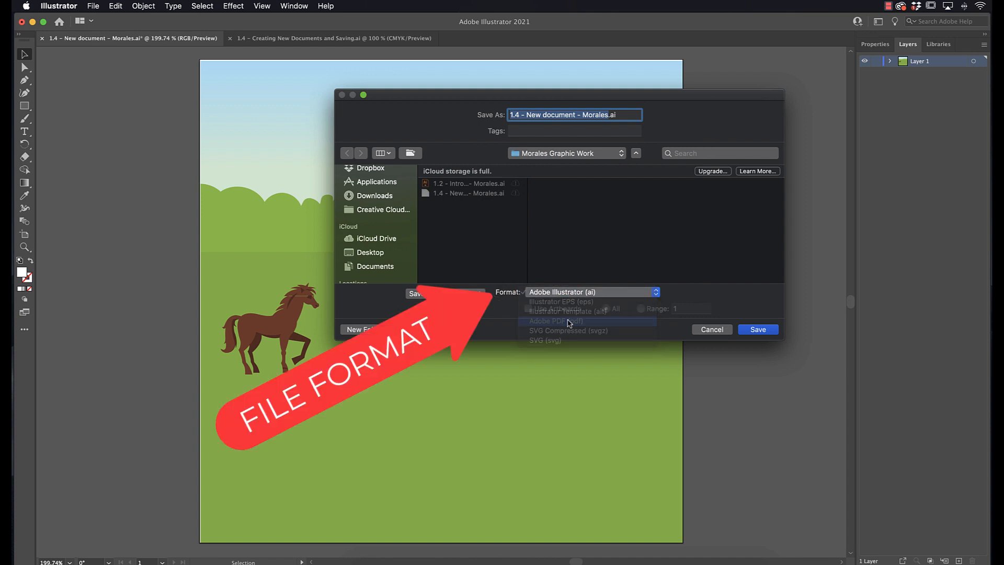
pyautogui.click(758, 329)
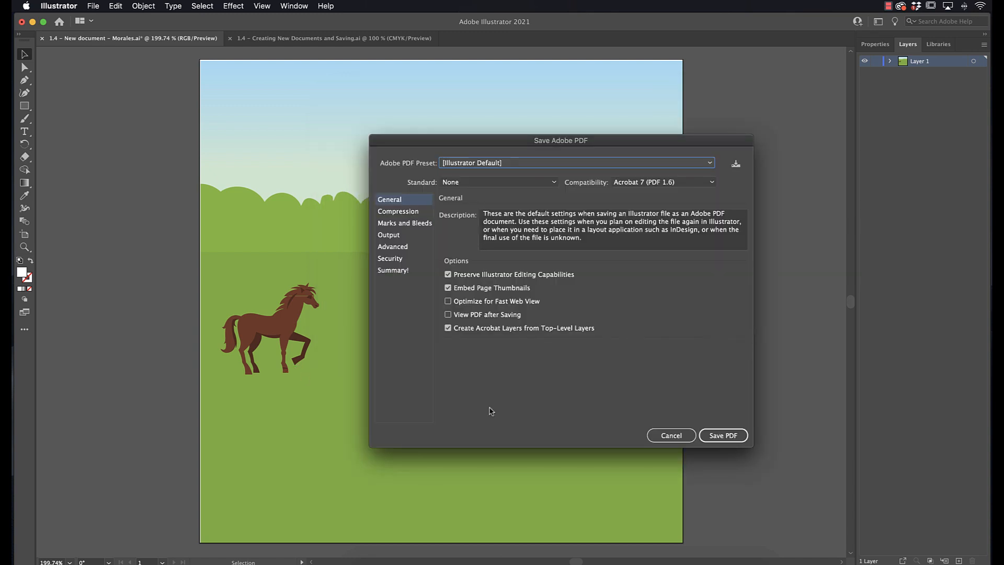
pyautogui.click(737, 436)
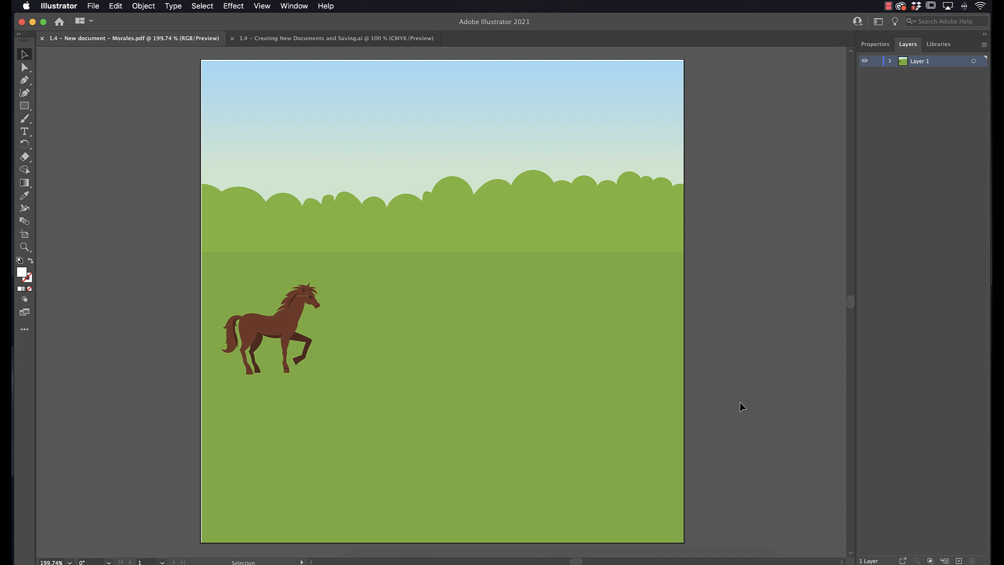
# Step: Export the document as JPEG (jpg) into the Morales Graphic Work folder
pyautogui.click(94, 6)
pyautogui.moveTo(163, 198)
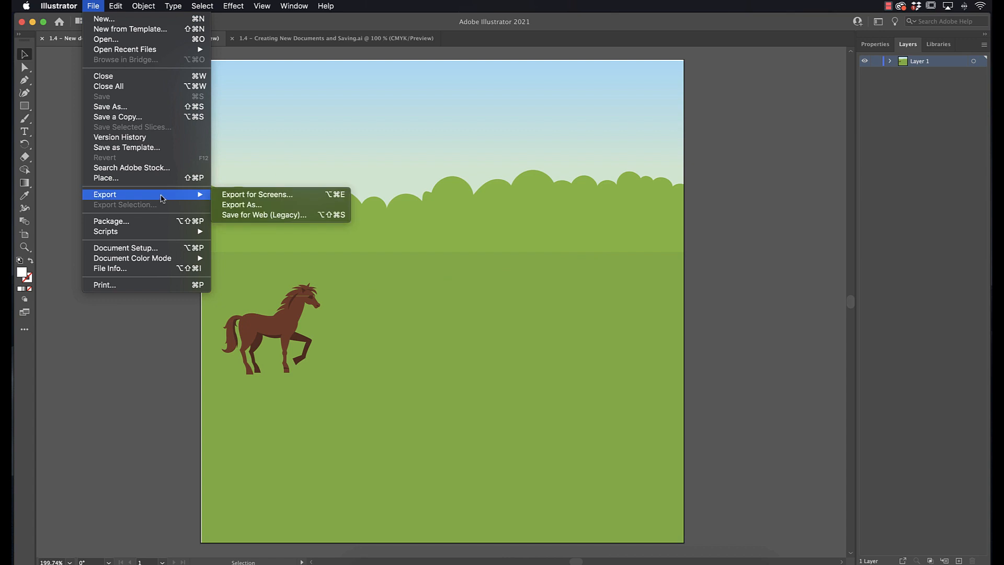
pyautogui.click(276, 205)
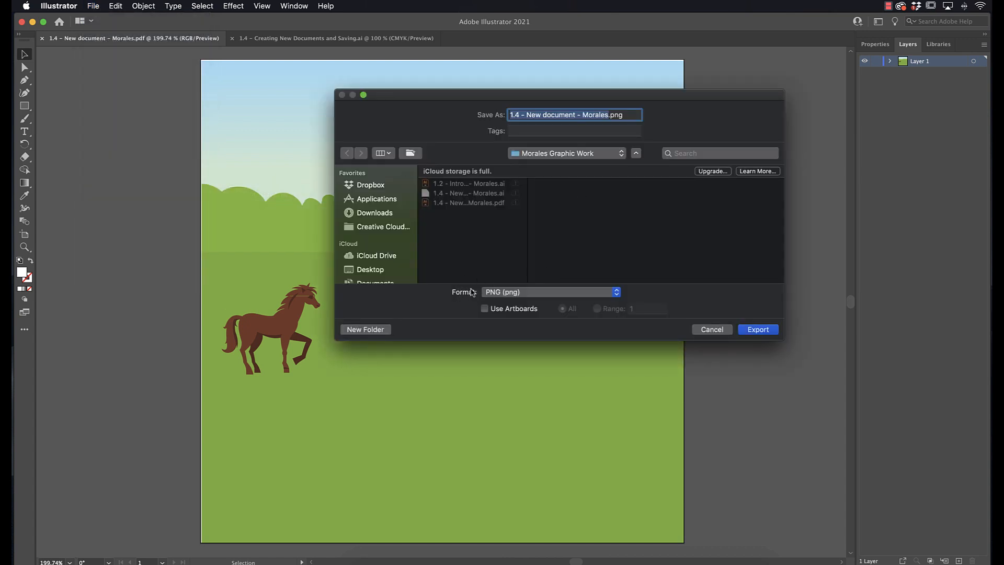
pyautogui.click(512, 292)
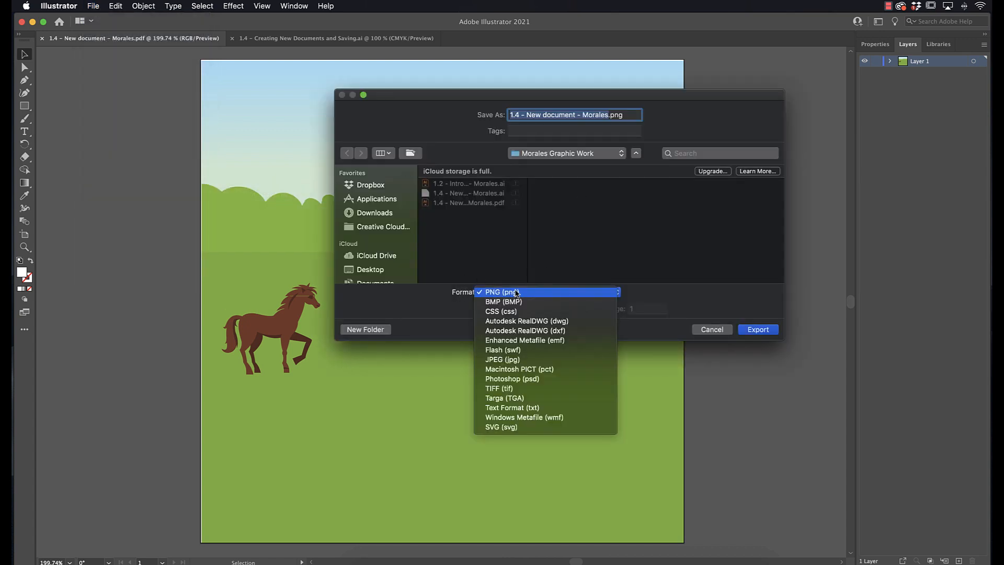
pyautogui.click(523, 359)
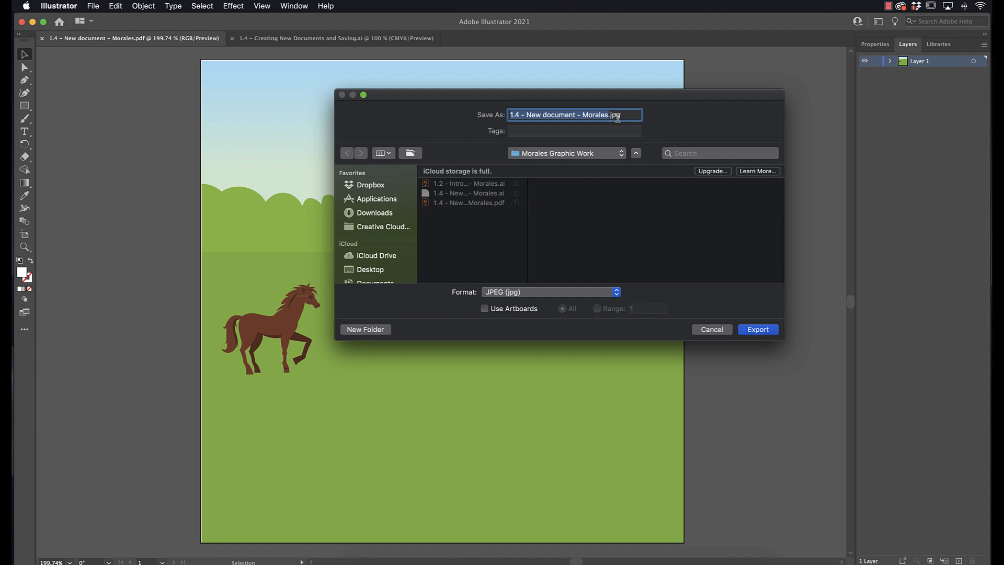
pyautogui.click(761, 331)
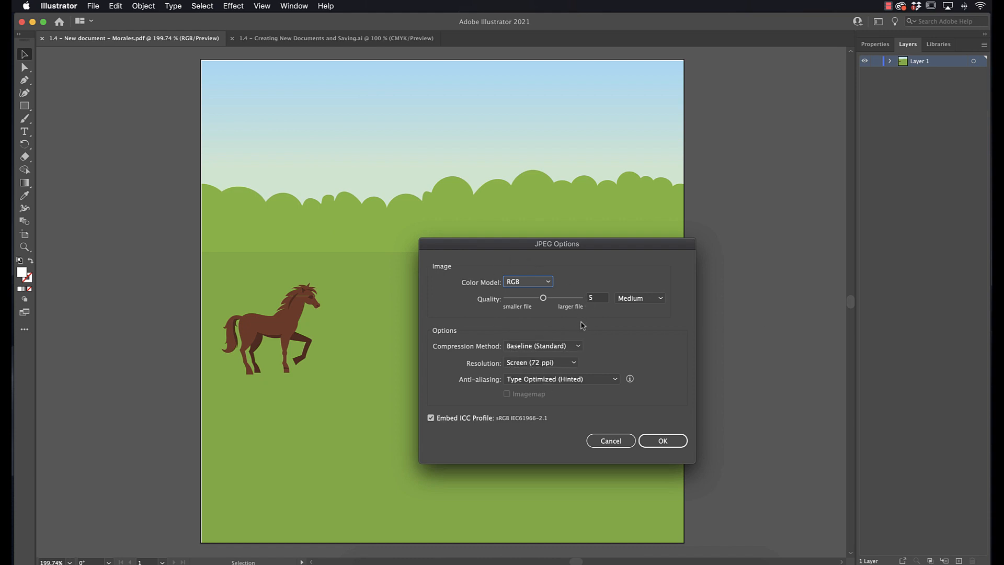
# Step: Set the JPEG quality to 9 (Maximum) and resolution to Medium (150 ppi), then confirm the export
pyautogui.moveTo(543, 297); pyautogui.dragTo(578, 299)
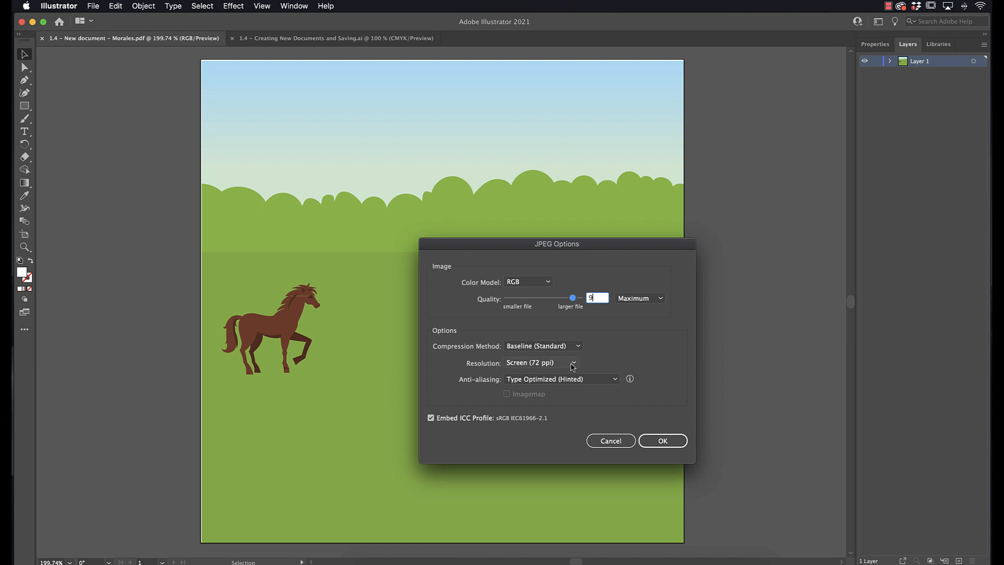
pyautogui.click(533, 364)
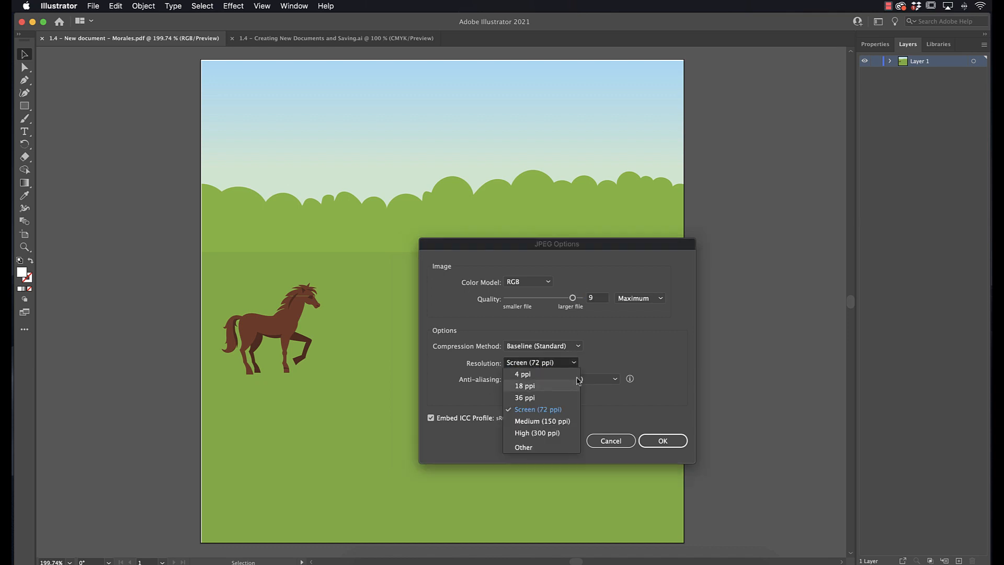
pyautogui.click(563, 422)
pyautogui.click(654, 443)
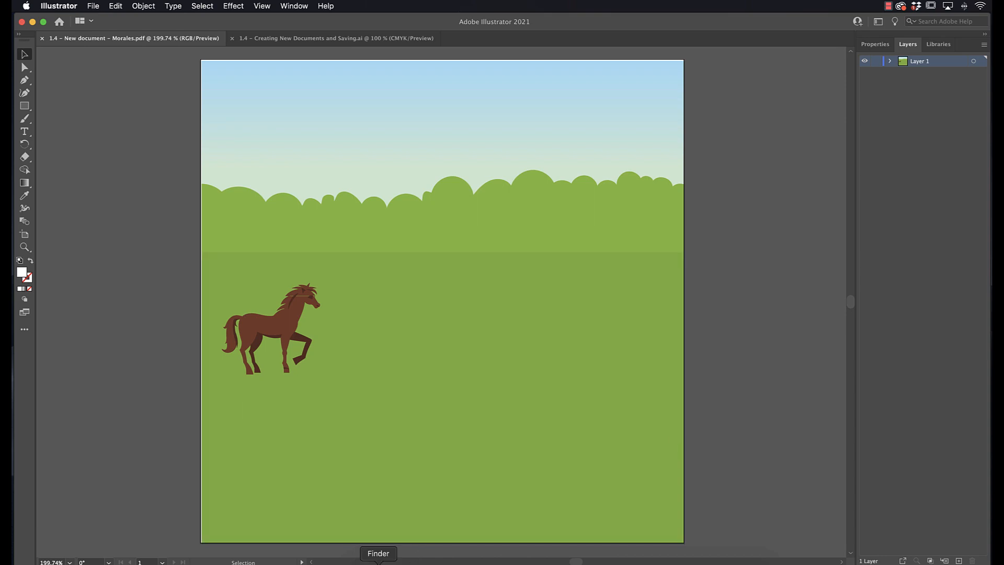
# Step: Switch to Finder and preview the exported JPG and PDF files in the Morales Graphic Work folder
pyautogui.click(378, 563)
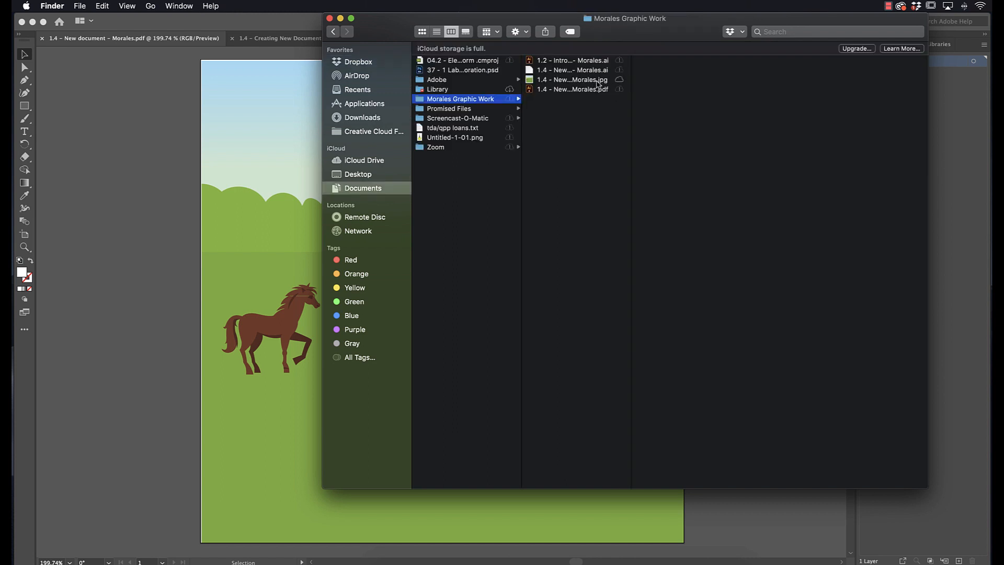
pyautogui.click(602, 80)
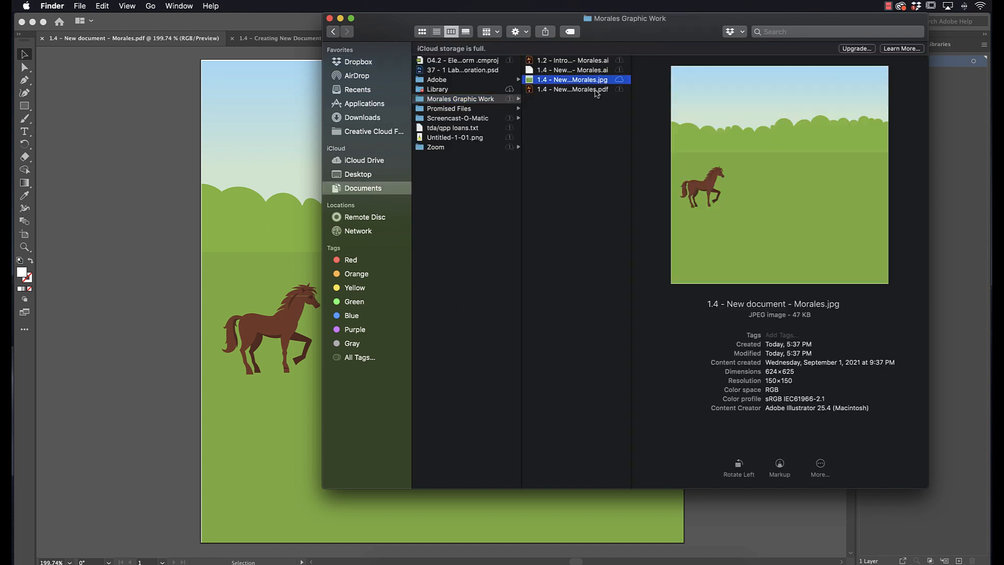
pyautogui.click(597, 90)
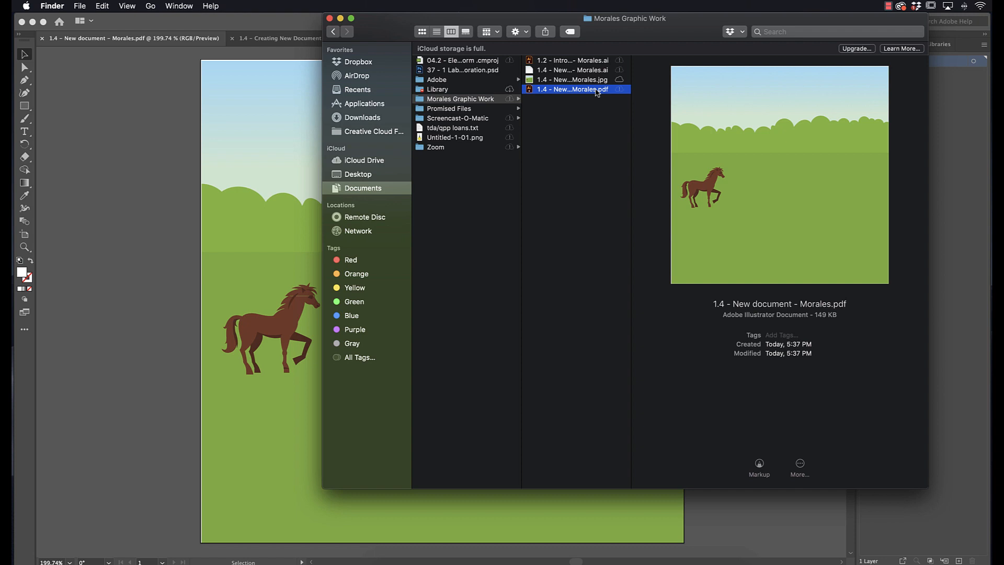
# Step: Return to the instructions document and review the remaining steps after saving
pyautogui.click(268, 38)
pyautogui.click(269, 38)
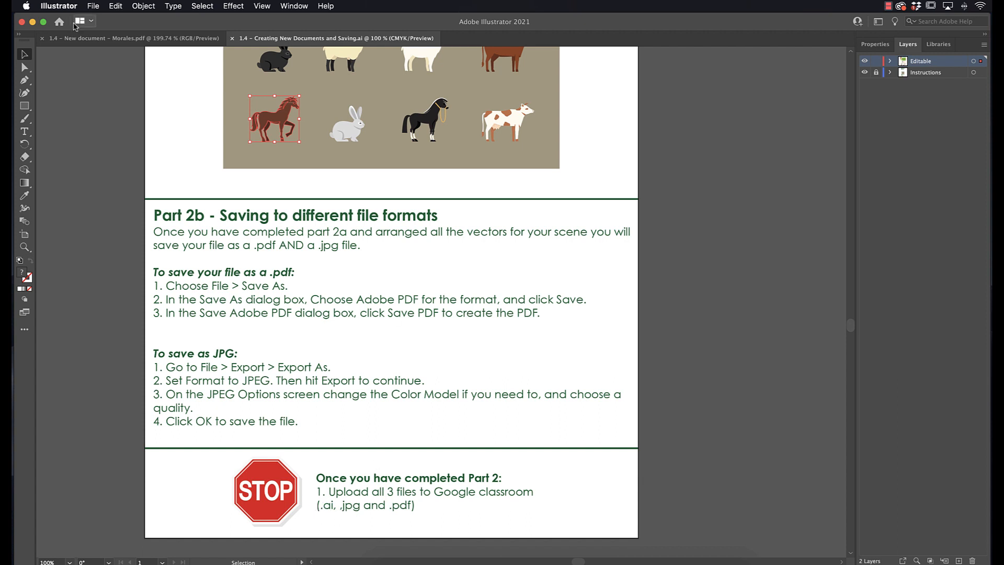
pyautogui.click(157, 38)
pyautogui.click(293, 39)
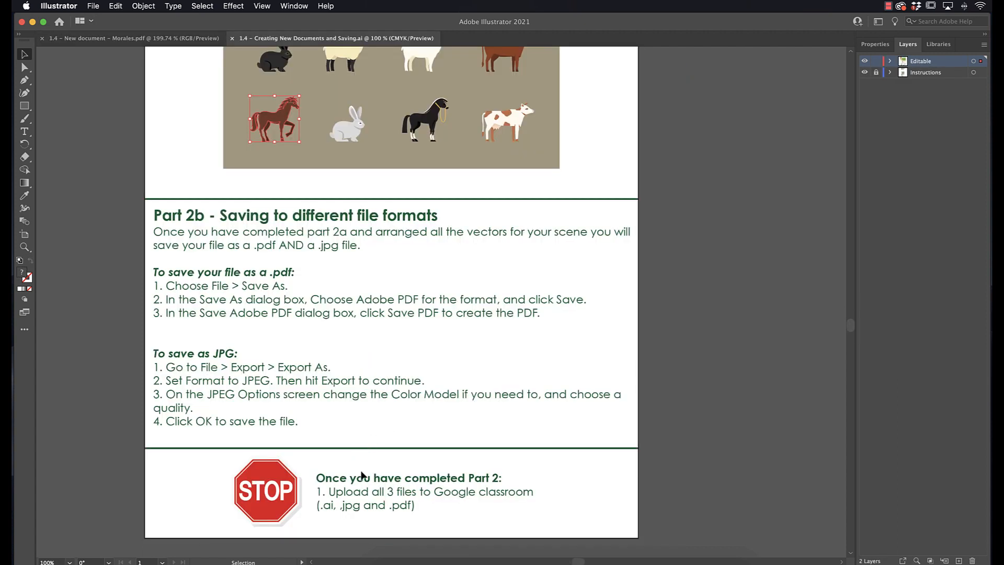